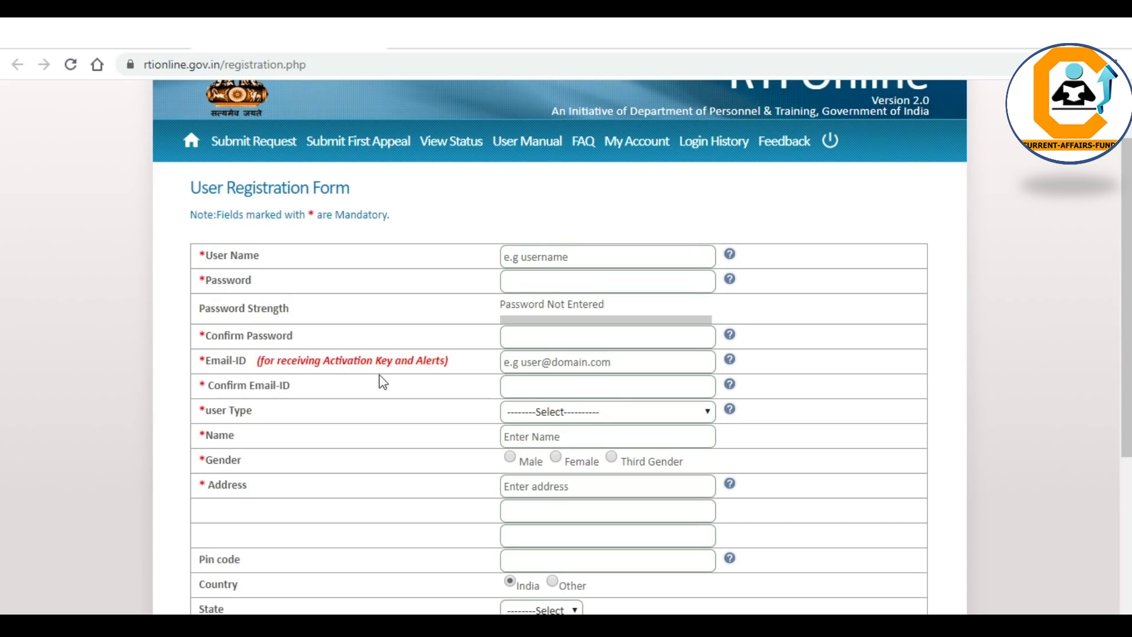
- Look through the user registration form's fields down to the security code and return to the portal's home page
{"action": "scroll", "coordinate": [383, 382], "scroll_direction": "down", "scroll_amount": 5}
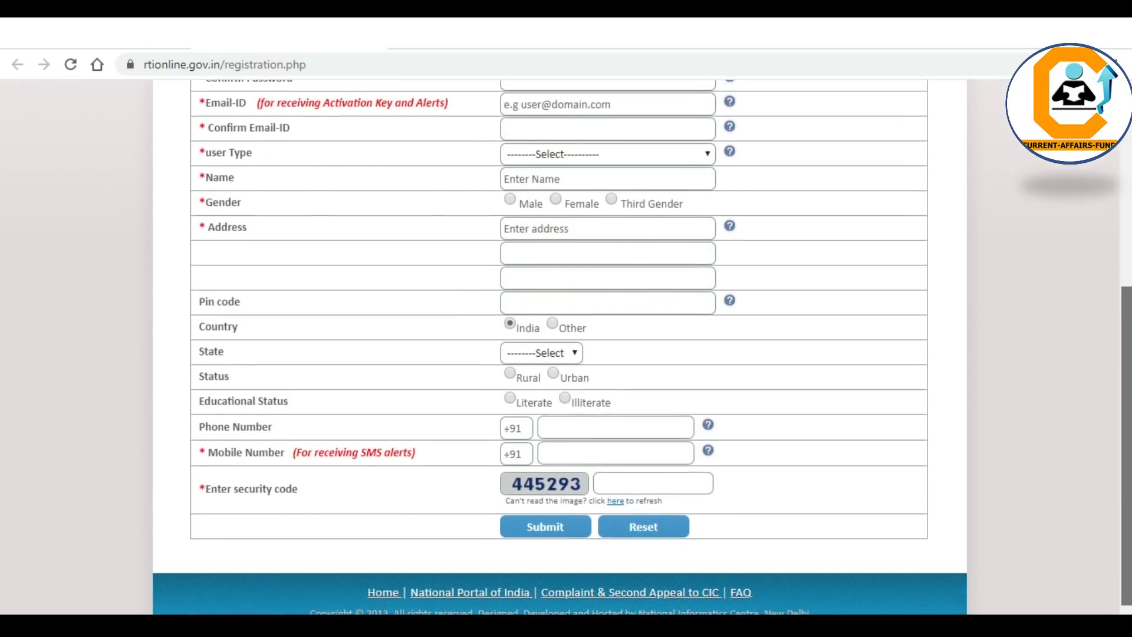
{"action": "scroll", "coordinate": [560, 348], "scroll_direction": "up", "scroll_amount": 3}
{"action": "scroll", "coordinate": [382, 382], "scroll_direction": "up", "scroll_amount": 3}
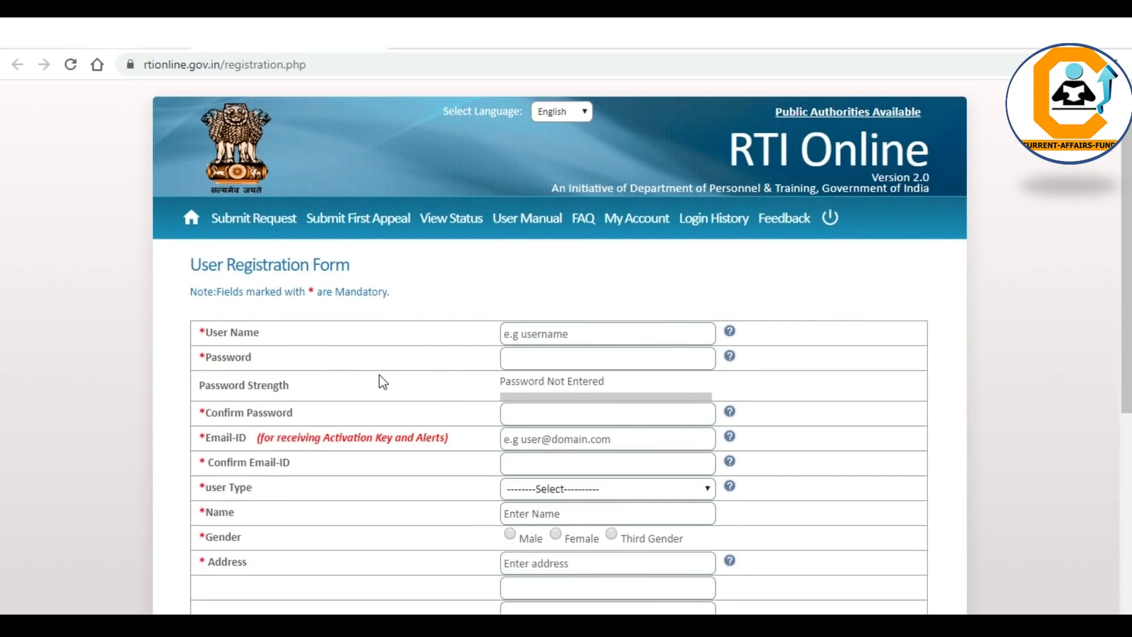
{"action": "key", "text": "alt+Left"}
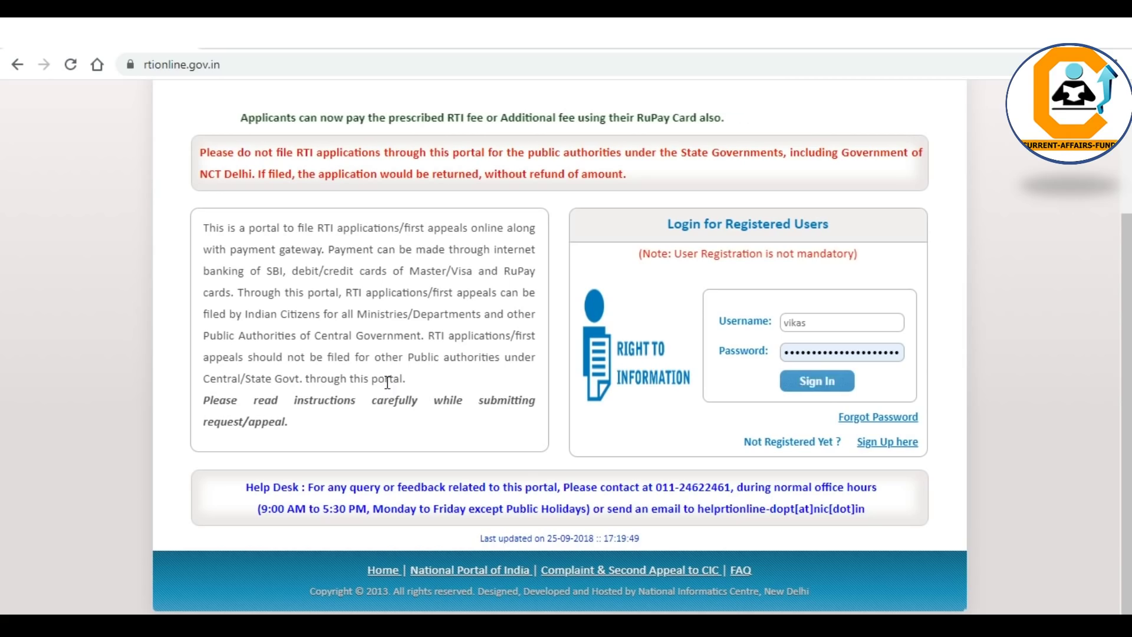
- Open the guidelines for submitting an RTI request and read them through to the acknowledgement at the end
{"action": "key", "text": "Return"}
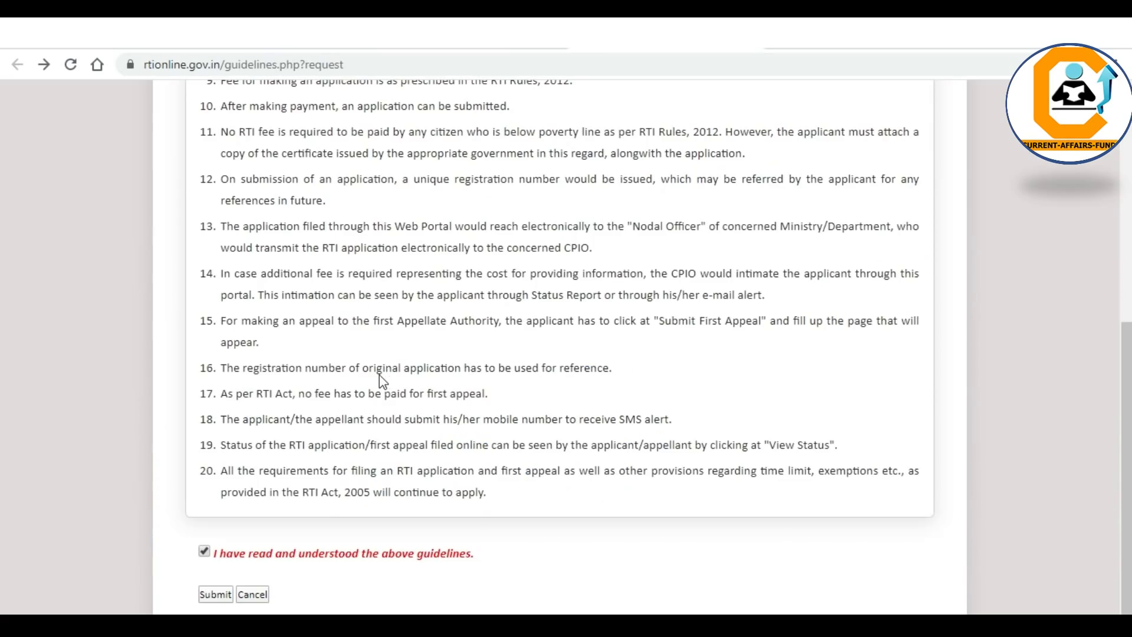
{"action": "scroll", "coordinate": [388, 382], "scroll_direction": "up", "scroll_amount": 7}
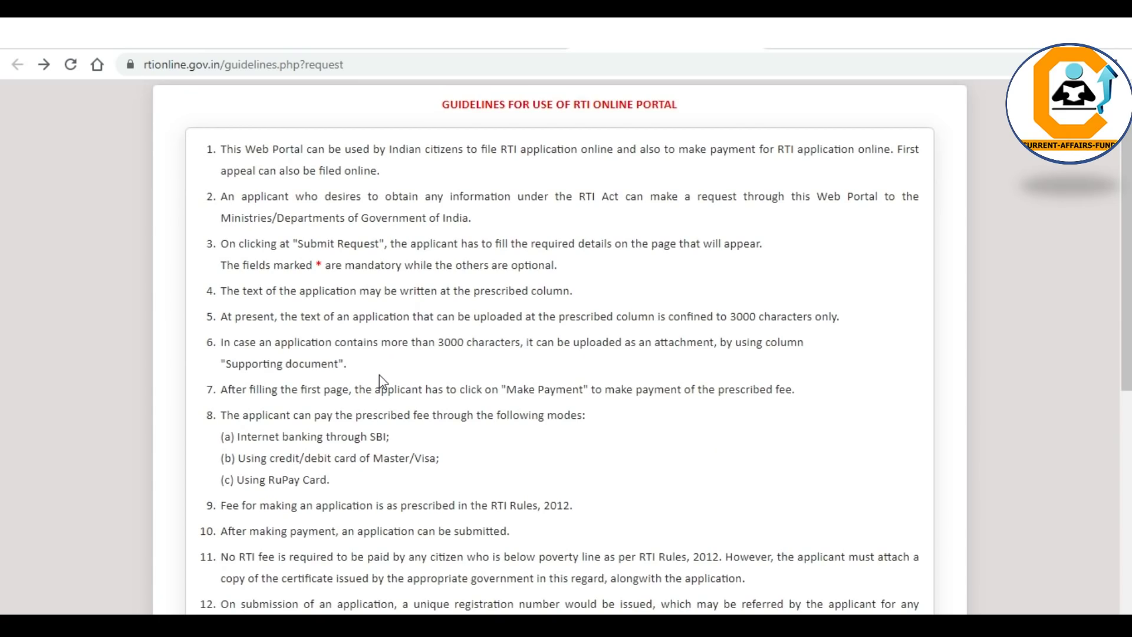
{"action": "scroll", "coordinate": [382, 383], "scroll_direction": "down", "scroll_amount": 7}
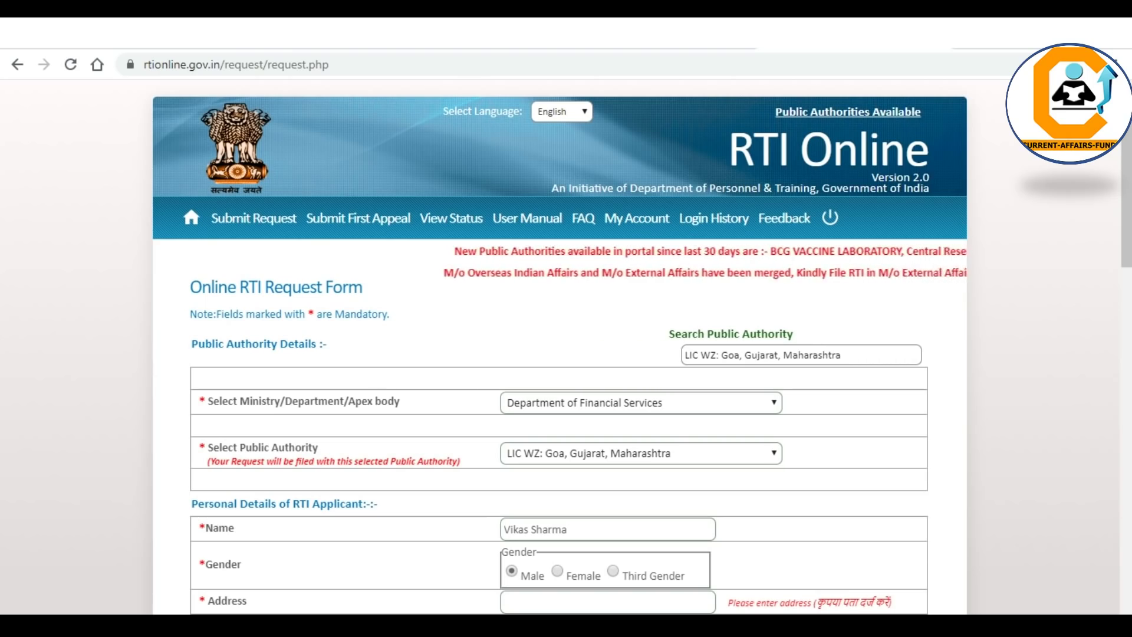
- Clear the existing public authority search text and search for "lic"
{"action": "left_click", "coordinate": [752, 355]}
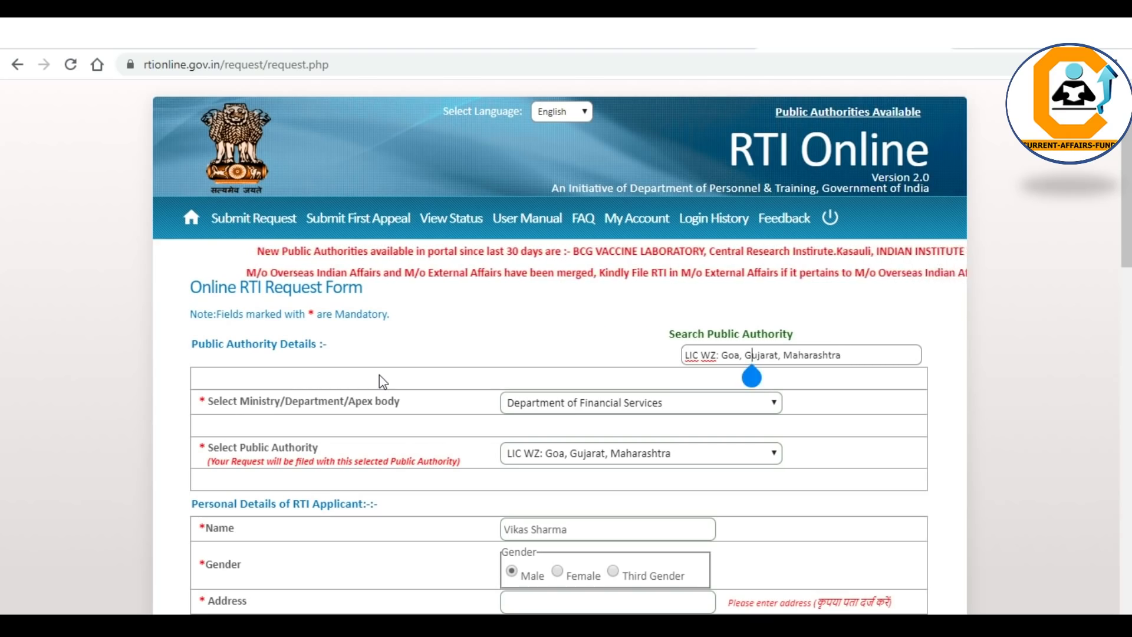
{"action": "type", "text": "l"}
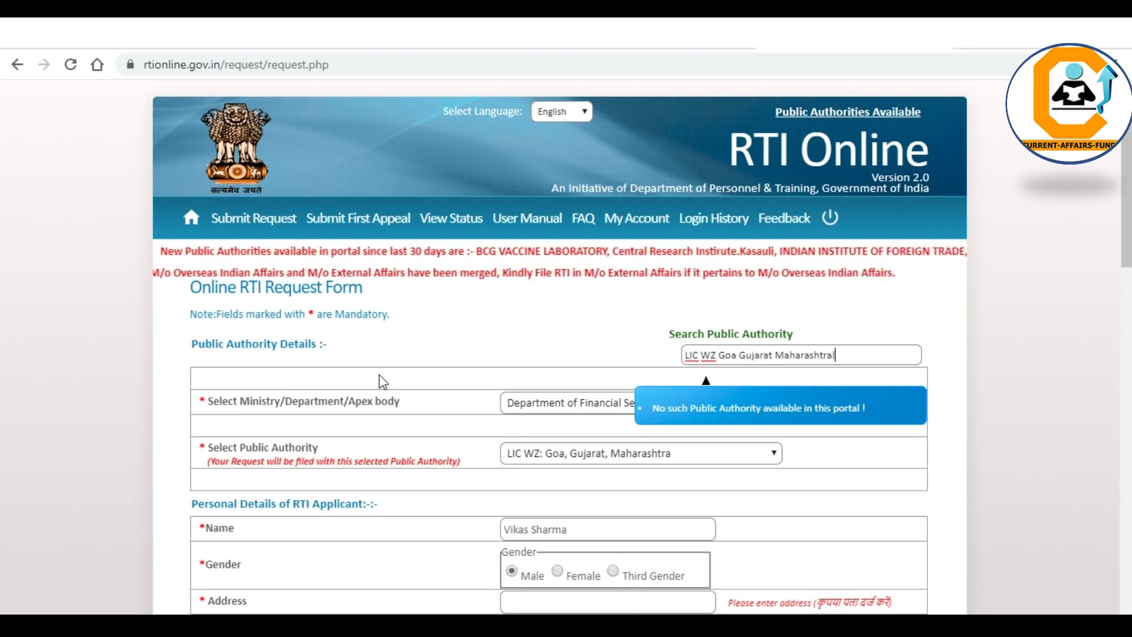
{"action": "key", "text": "BackSpace"}
{"action": "key", "text": "BackSpace"}
{"action": "key", "text": "BackSpace"}
{"action": "key", "text": "BackSpace"}
{"action": "key", "text": "BackSpace"}
{"action": "key", "text": "BackSpace"}
{"action": "key", "text": "BackSpace"}
{"action": "key", "text": "BackSpace"}
{"action": "key", "text": "BackSpace"}
{"action": "key", "text": "BackSpace"}
{"action": "key", "text": "BackSpace"}
{"action": "key", "text": "BackSpace"}
{"action": "key", "text": "BackSpace"}
{"action": "key", "text": "BackSpace"}
{"action": "key", "text": "BackSpace"}
{"action": "key", "text": "BackSpace"}
{"action": "key", "text": "BackSpace"}
{"action": "key", "text": "BackSpace"}
{"action": "key", "text": "BackSpace"}
{"action": "key", "text": "BackSpace"}
{"action": "key", "text": "BackSpace"}
{"action": "key", "text": "BackSpace"}
{"action": "key", "text": "BackSpace"}
{"action": "key", "text": "BackSpace"}
{"action": "key", "text": "BackSpace"}
{"action": "key", "text": "BackSpace"}
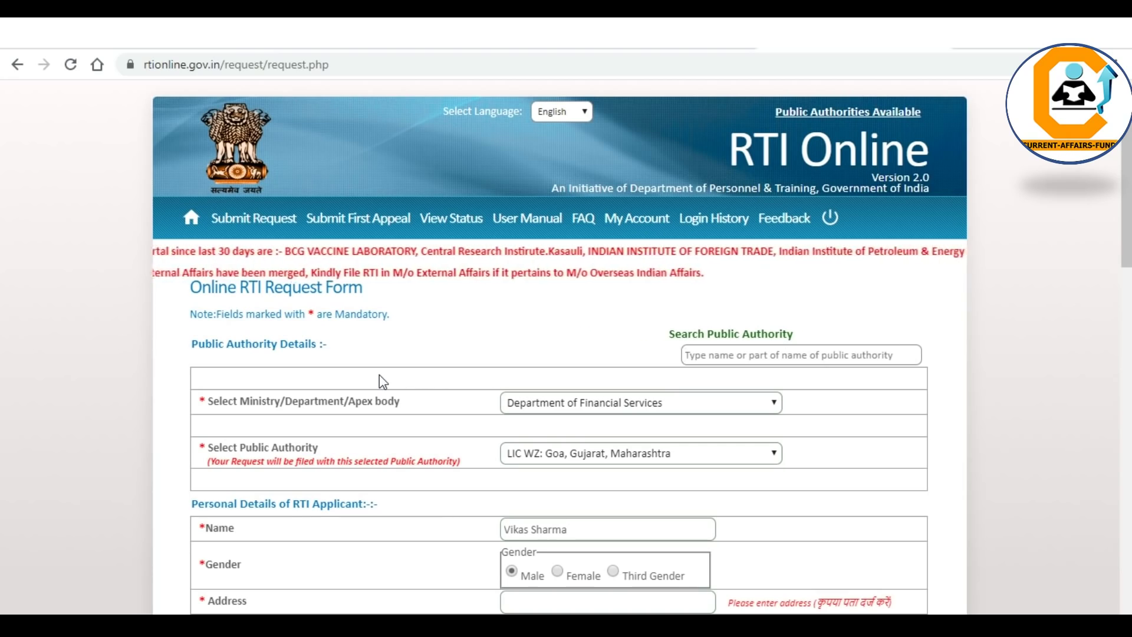
{"action": "type", "text": "lic"}
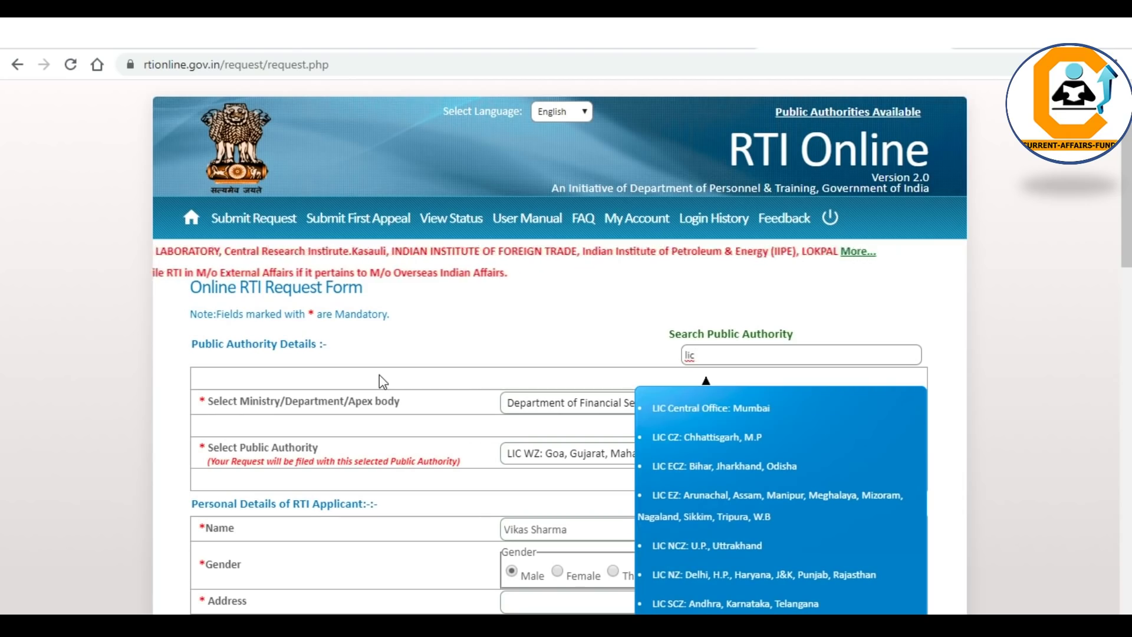
- Choose LIC NCZ: U.P., Uttrakhand as the public authority and accept the filing notice
{"action": "key", "text": "Down"}
{"action": "key", "text": "Down"}
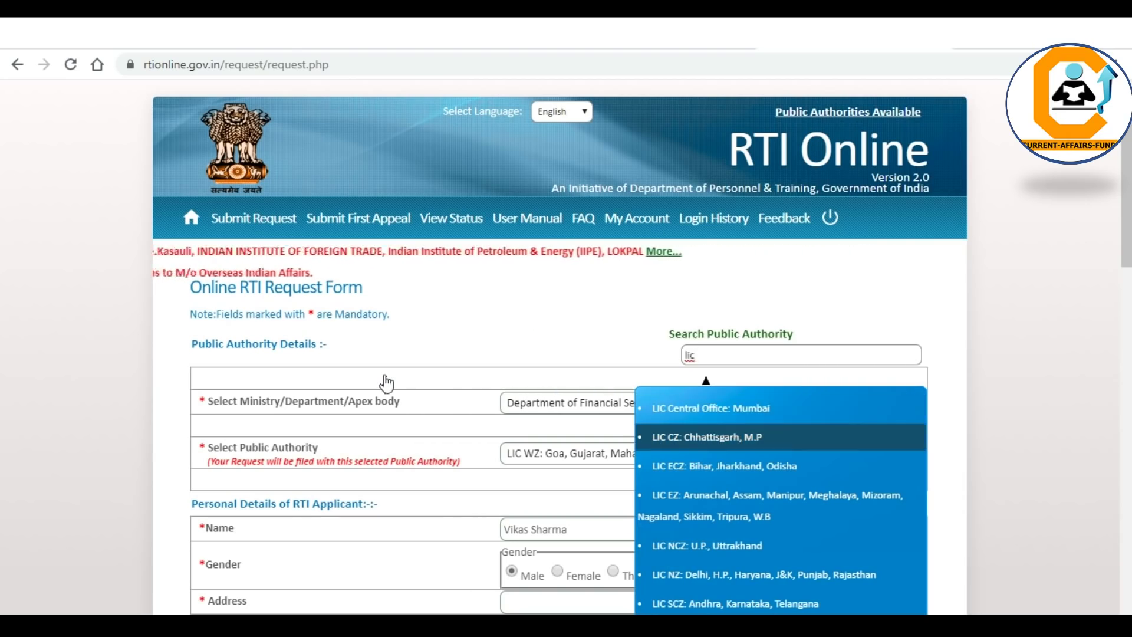
{"action": "key", "text": "Down"}
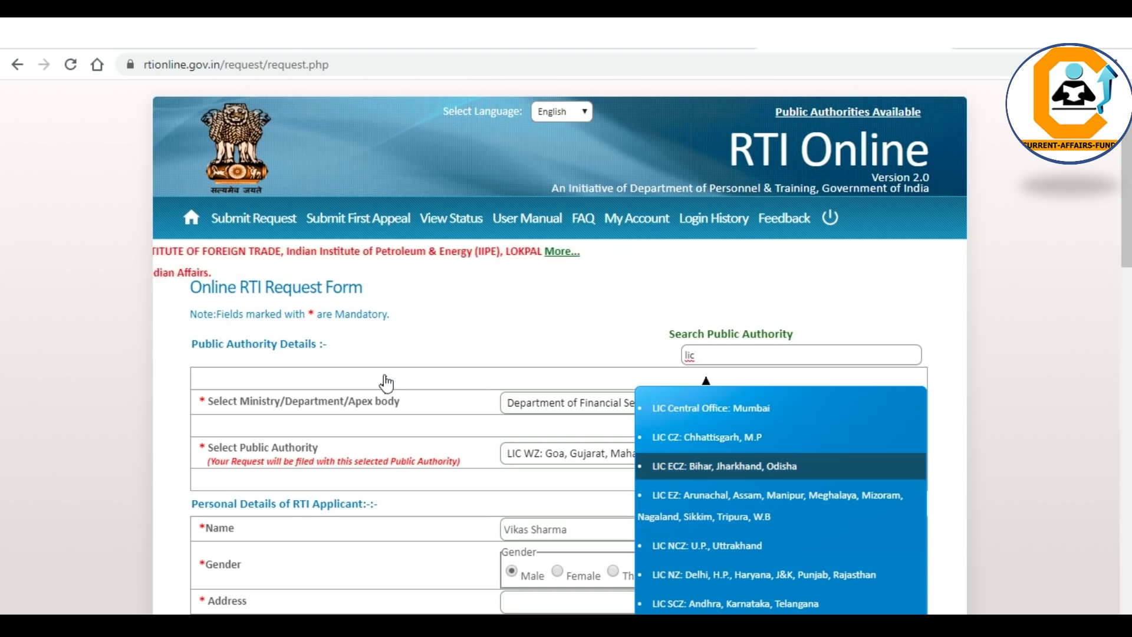
{"action": "key", "text": "Down"}
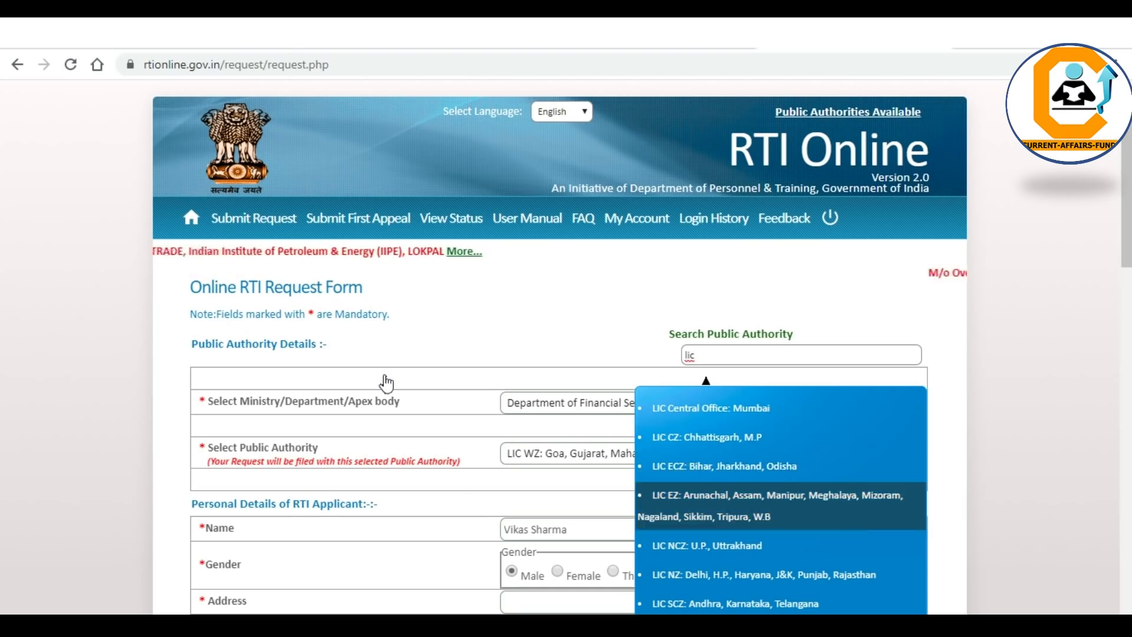
{"action": "key", "text": "Down"}
{"action": "key", "text": "Up"}
{"action": "key", "text": "Down"}
{"action": "key", "text": "Down"}
{"action": "key", "text": "Up"}
{"action": "key", "text": "Down"}
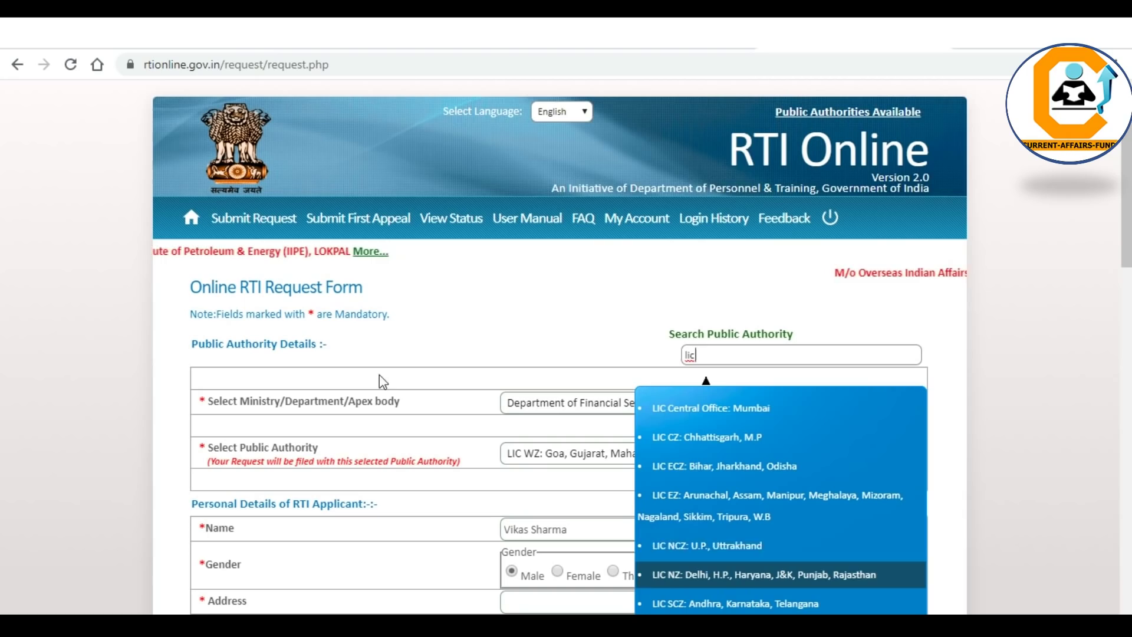
{"action": "key", "text": "Up"}
{"action": "key", "text": "Return"}
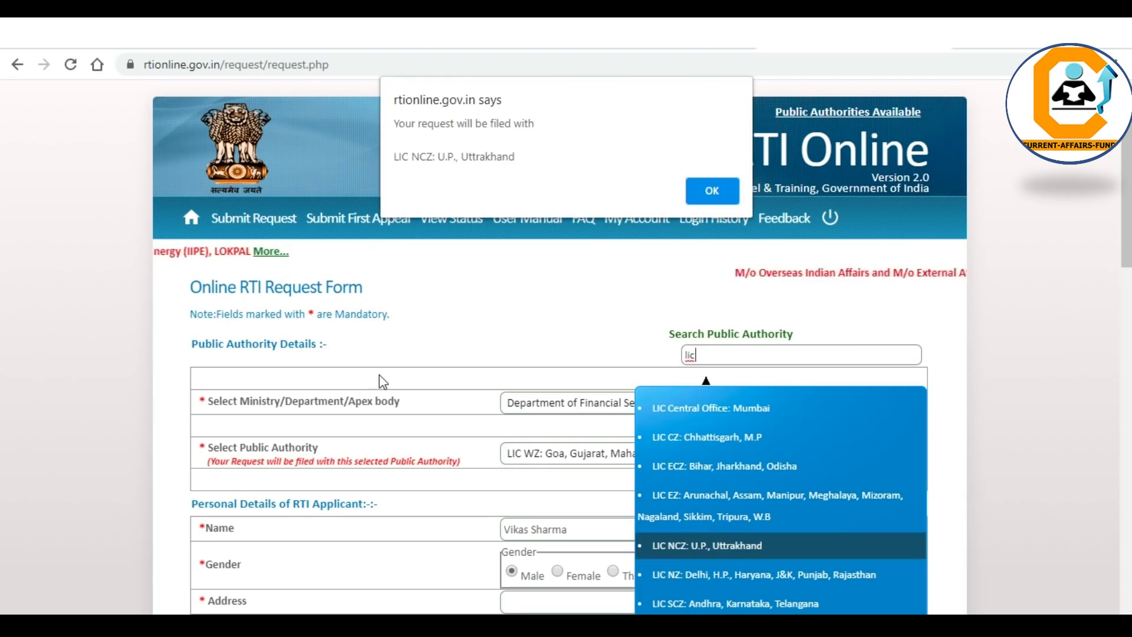
{"action": "key", "text": "Return"}
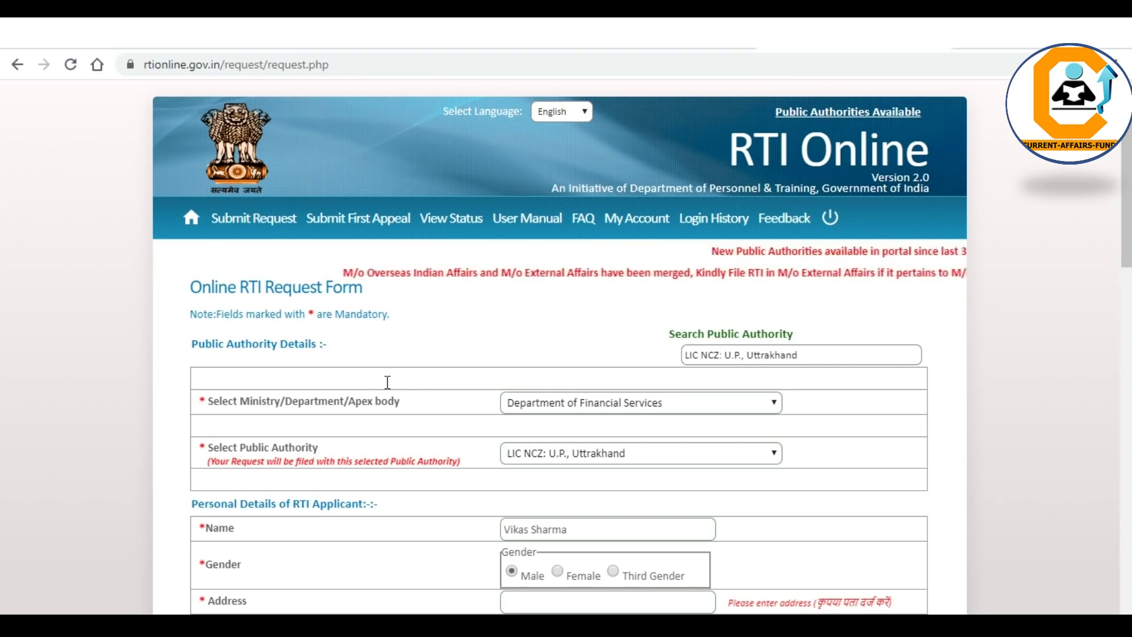
- Replace the public authority search text with "LIc" to list the LIC offices again
{"action": "left_click", "coordinate": [747, 355]}
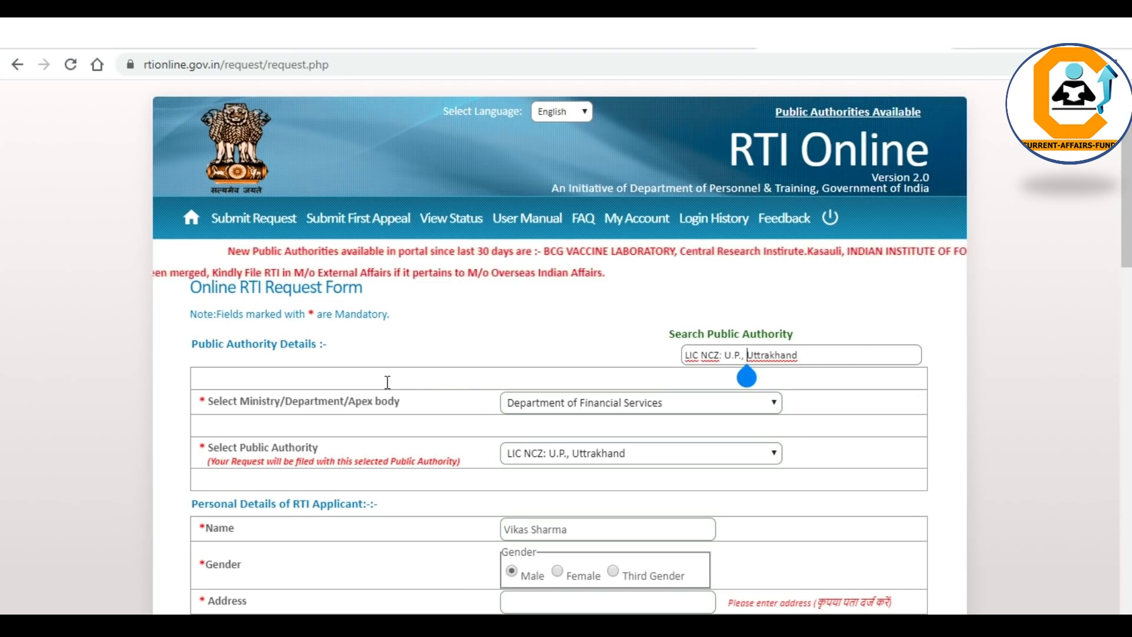
{"action": "key", "text": "ctrl+a"}
{"action": "type", "text": "LIC NCZ UP Uttrakhan"}
{"action": "key", "text": "BackSpace"}
{"action": "key", "text": "BackSpace"}
{"action": "key", "text": "BackSpace"}
{"action": "key", "text": "BackSpace"}
{"action": "key", "text": "BackSpace"}
{"action": "key", "text": "BackSpace"}
{"action": "key", "text": "BackSpace"}
{"action": "key", "text": "BackSpace"}
{"action": "key", "text": "BackSpace"}
{"action": "key", "text": "BackSpace"}
{"action": "key", "text": "BackSpace"}
{"action": "key", "text": "BackSpace"}
{"action": "key", "text": "BackSpace"}
{"action": "key", "text": "BackSpace"}
{"action": "key", "text": "BackSpace"}
{"action": "key", "text": "BackSpace"}
{"action": "key", "text": "BackSpace"}
{"action": "key", "text": "BackSpace"}
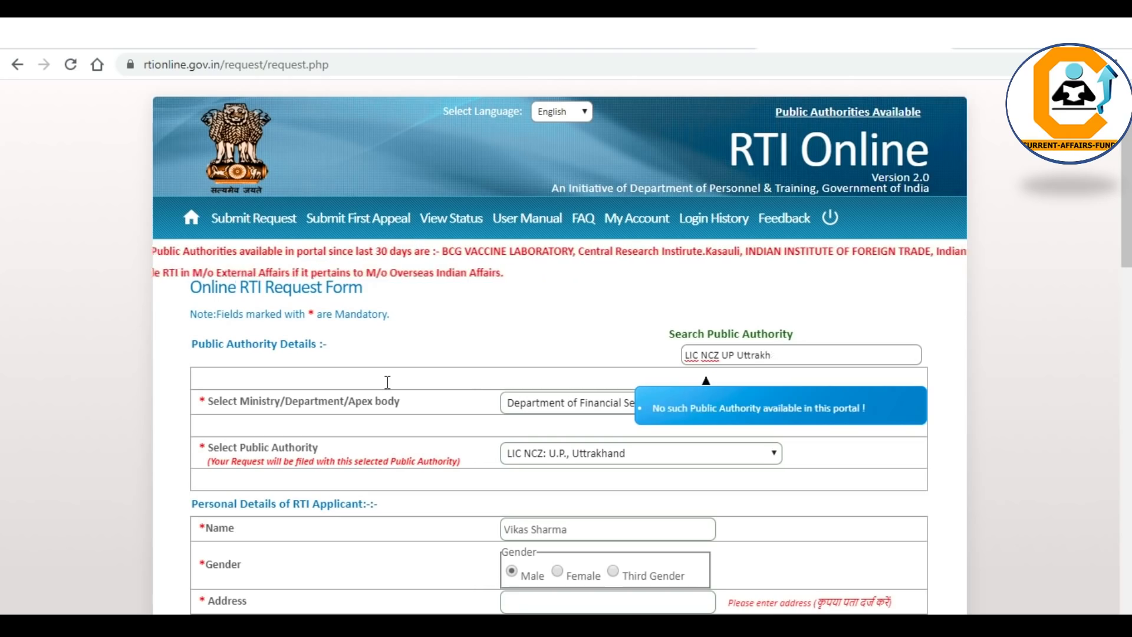
{"action": "type", "text": "c"}
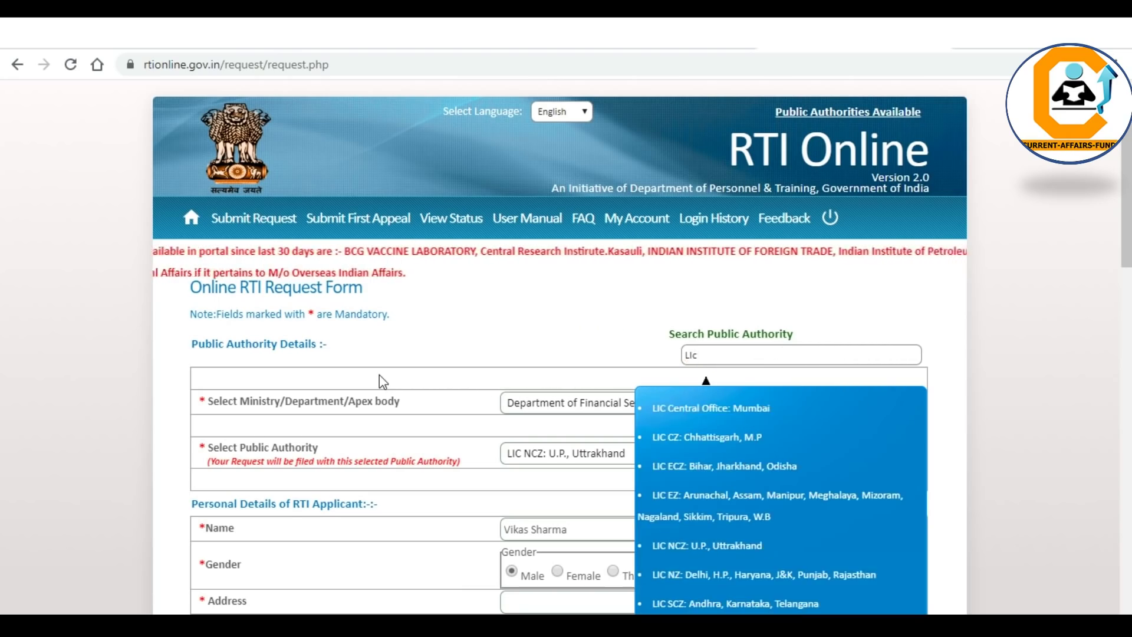
- Examine the suggested LIC zonal offices and the states that each one covers
{"action": "scroll", "coordinate": [388, 383], "scroll_direction": "down", "scroll_amount": 1}
{"action": "scroll", "coordinate": [386, 383], "scroll_direction": "down", "scroll_amount": 2}
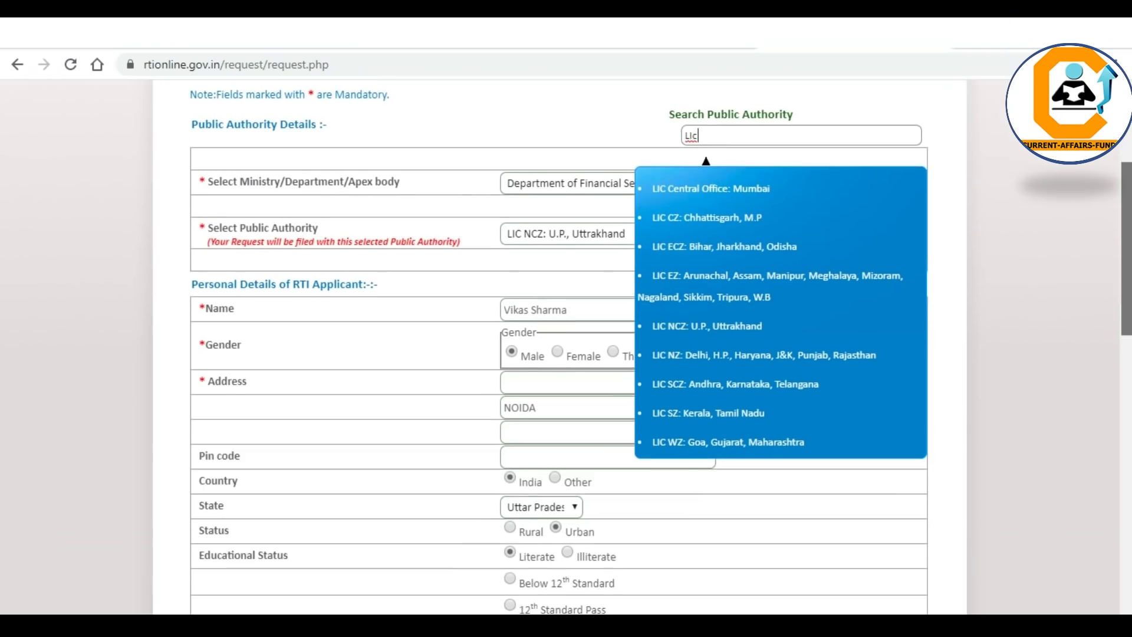
{"action": "key", "text": "Up"}
{"action": "key", "text": "Up"}
{"action": "key", "text": "Up"}
{"action": "key", "text": "Up"}
{"action": "key", "text": "Up"}
{"action": "key", "text": "Up"}
{"action": "key", "text": "Up"}
{"action": "key", "text": "Up"}
{"action": "key", "text": "Up"}
{"action": "key", "text": "Down"}
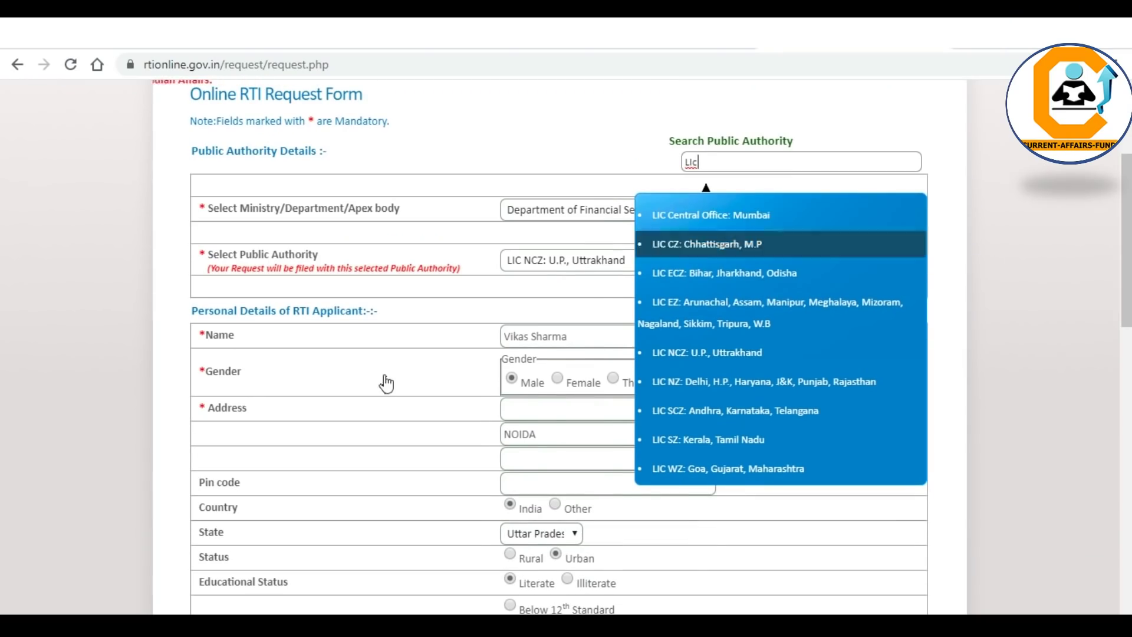
{"action": "key", "text": "Down"}
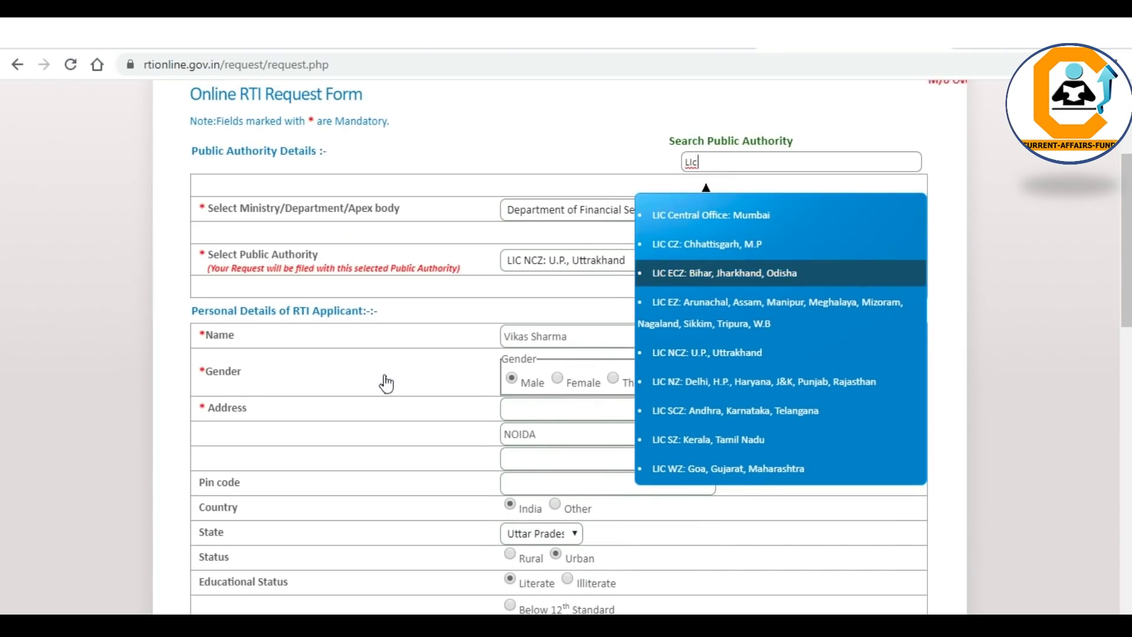
{"action": "key", "text": "Down"}
{"action": "key", "text": "Down"}
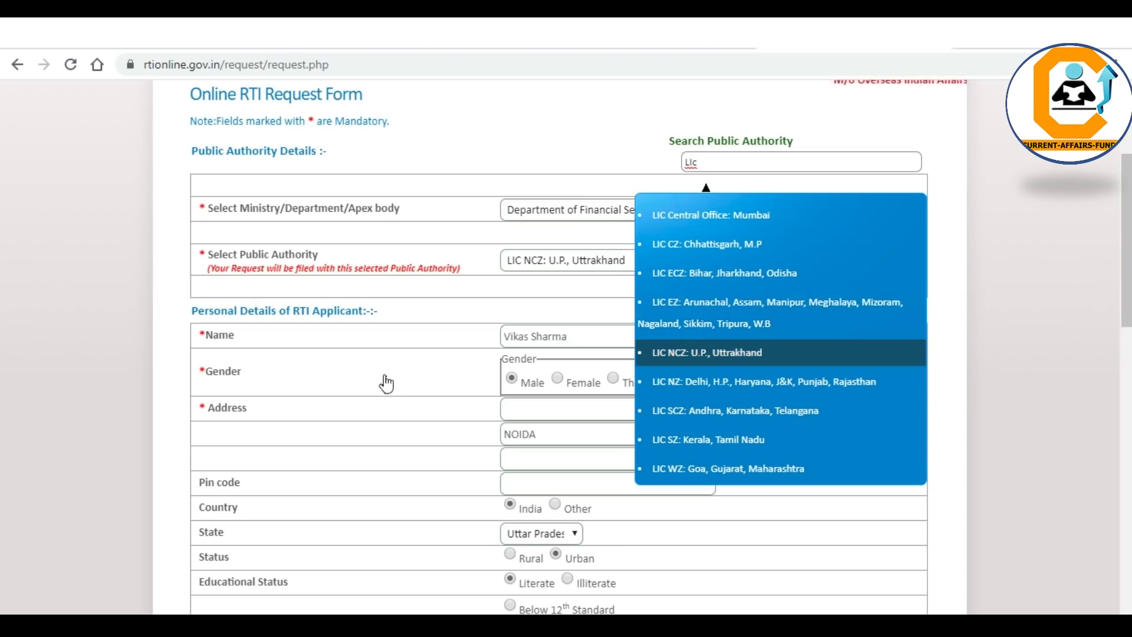
{"action": "key", "text": "Down"}
{"action": "key", "text": "Up"}
{"action": "key", "text": "Up"}
{"action": "key", "text": "Down"}
{"action": "key", "text": "Down"}
{"action": "key", "text": "Down"}
{"action": "key", "text": "Down"}
{"action": "key", "text": "Down"}
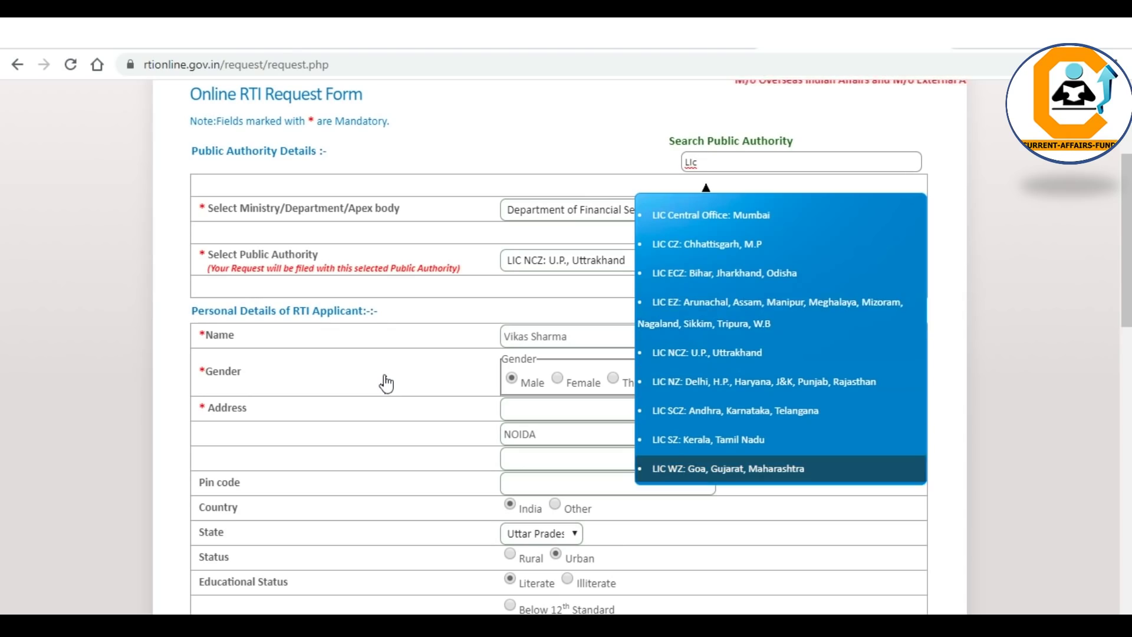
{"action": "key", "text": "Up"}
{"action": "key", "text": "Down"}
{"action": "key", "text": "Down"}
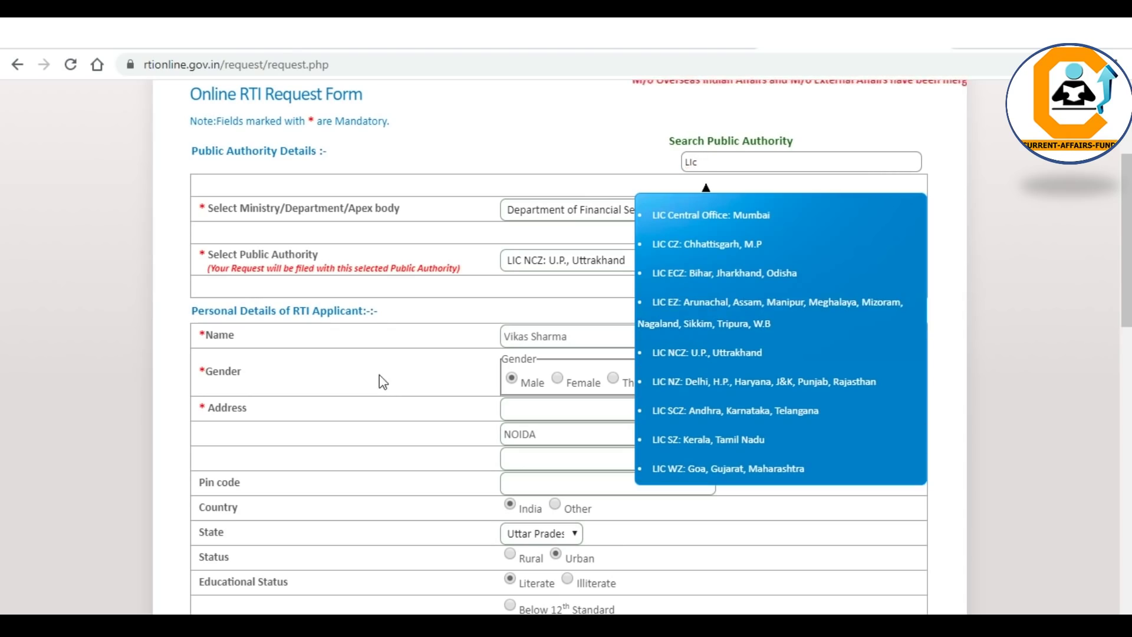
{"action": "key", "text": "Down"}
{"action": "key", "text": "Down"}
{"action": "key", "text": "Down"}
{"action": "key", "text": "Down"}
{"action": "key", "text": "Up"}
{"action": "key", "text": "Up"}
{"action": "key", "text": "Up"}
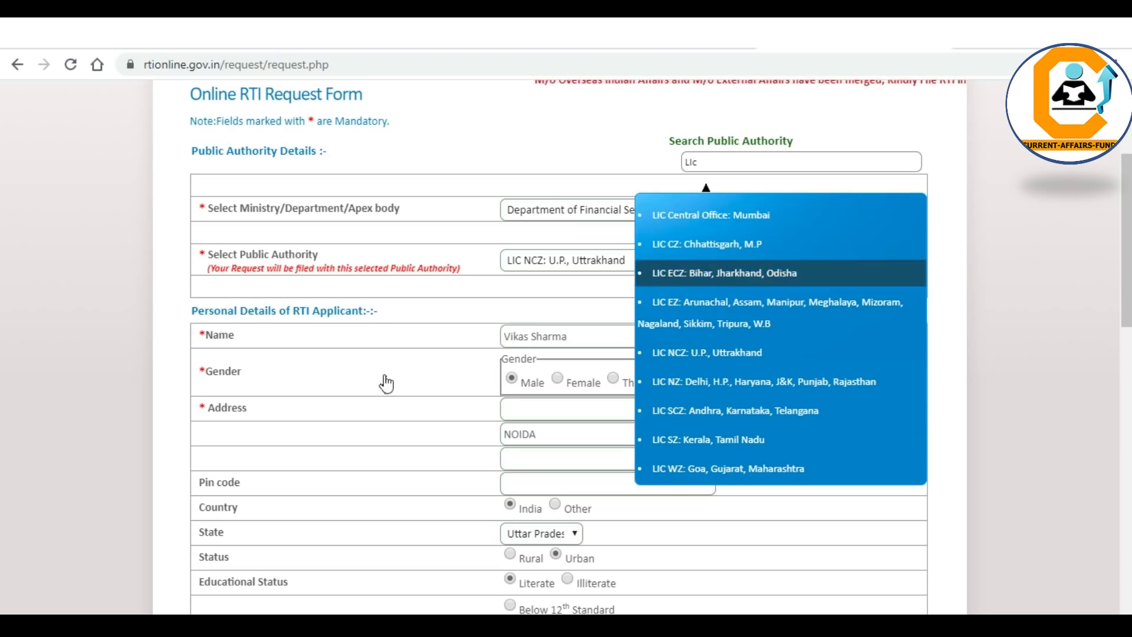
{"action": "key", "text": "Down"}
{"action": "key", "text": "Down"}
{"action": "key", "text": "Down"}
{"action": "key", "text": "Down"}
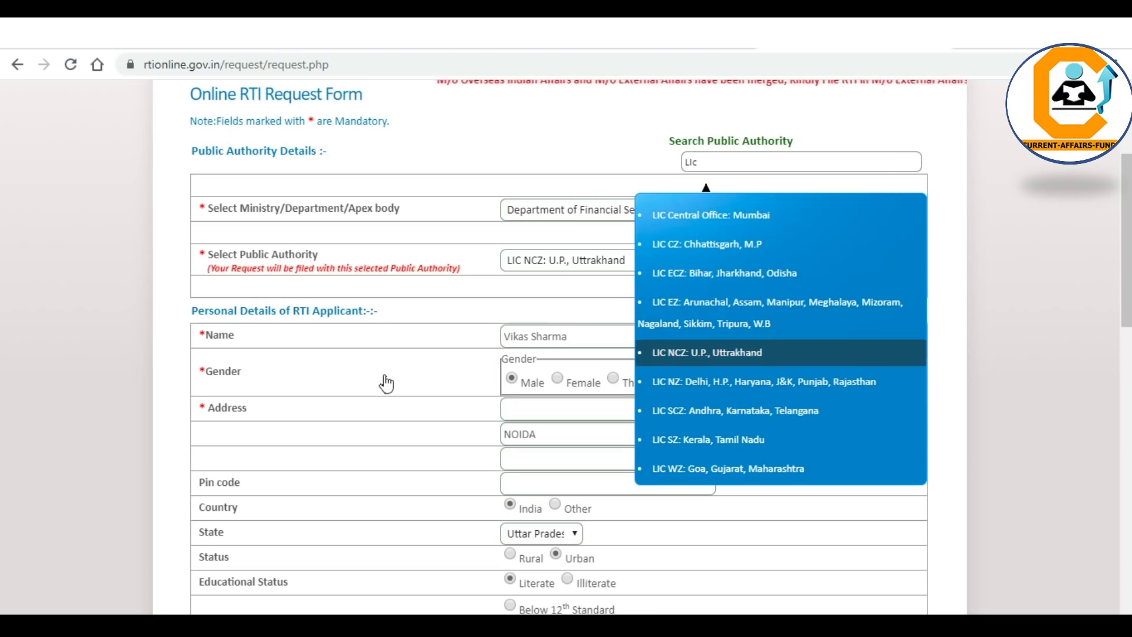
{"action": "key", "text": "Down"}
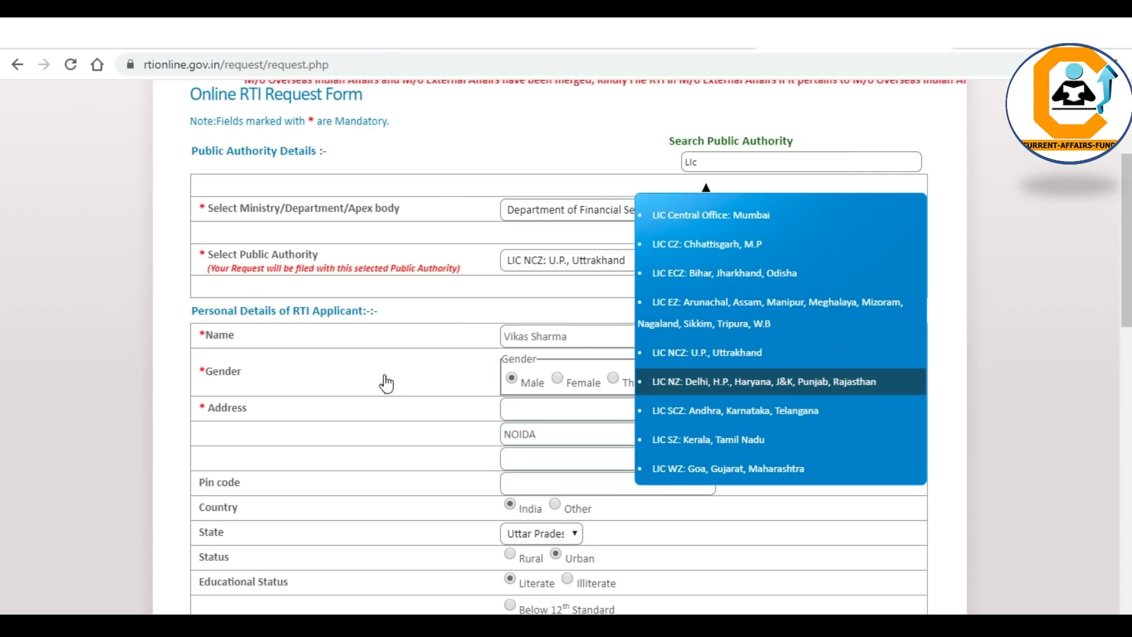
{"action": "key", "text": "Down"}
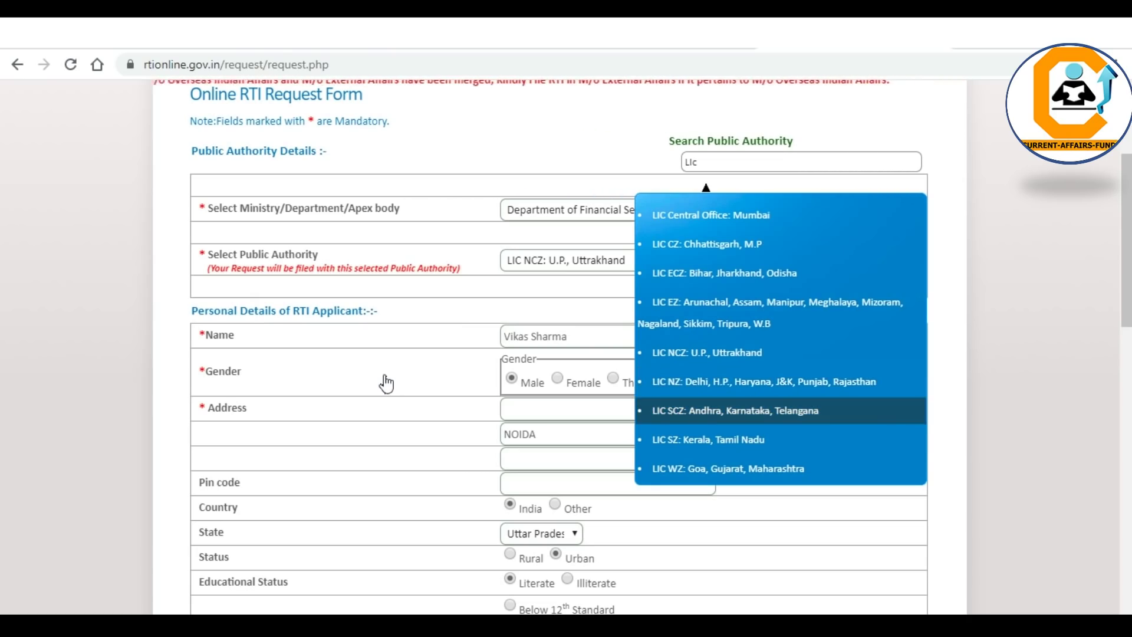
{"action": "key", "text": "Down"}
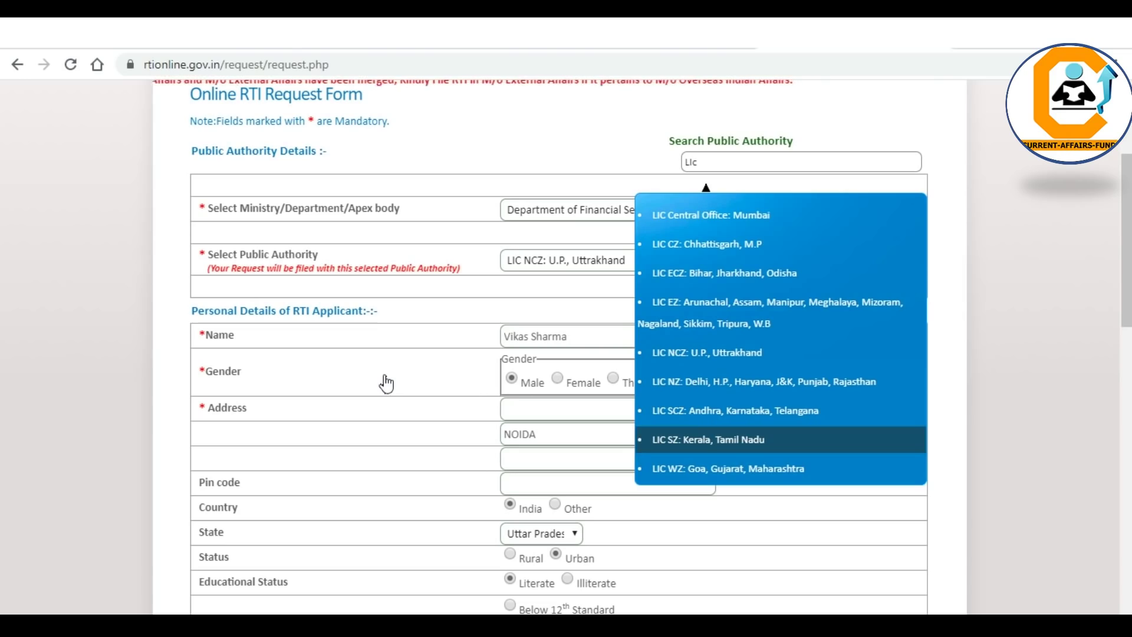
{"action": "key", "text": "Down"}
{"action": "key", "text": "Down"}
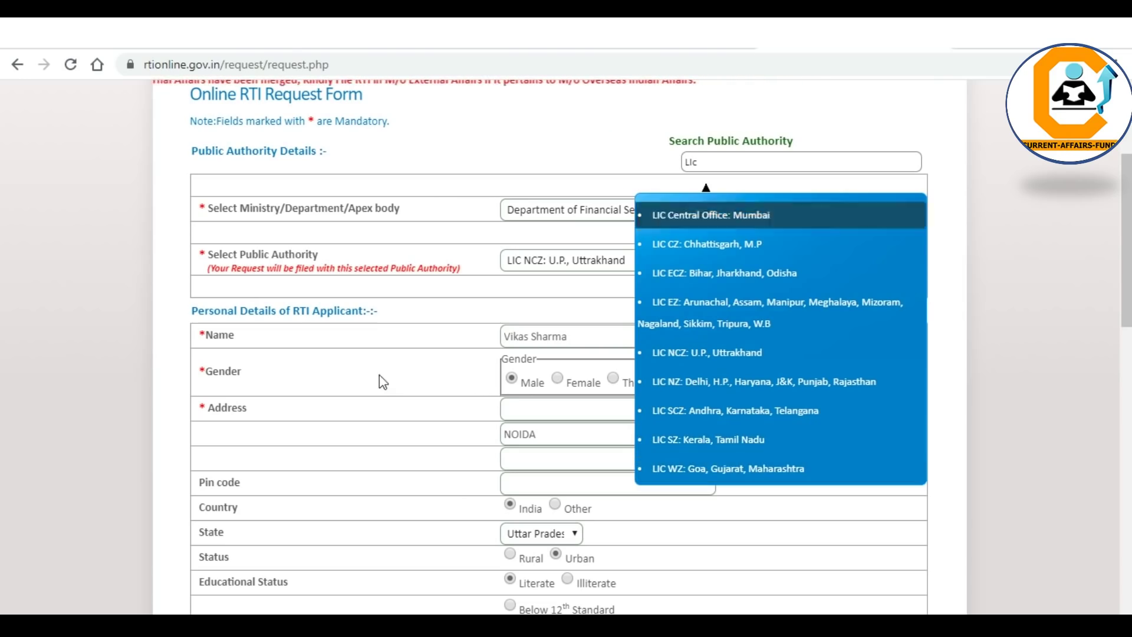
- Choose LIC NZ: Delhi, H.P., Haryana, J&K, Punjab, Rajasthan as the public authority and accept the filing notice
{"action": "key", "text": "Up"}
{"action": "key", "text": "Up"}
{"action": "key", "text": "Up"}
{"action": "key", "text": "Up"}
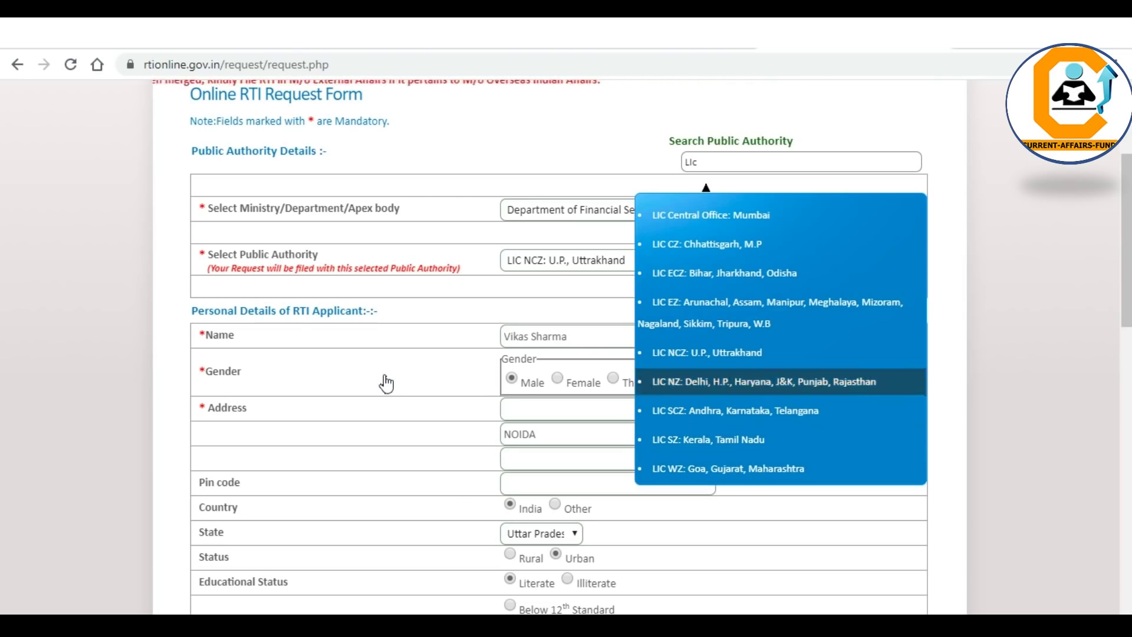
{"action": "key", "text": "Return"}
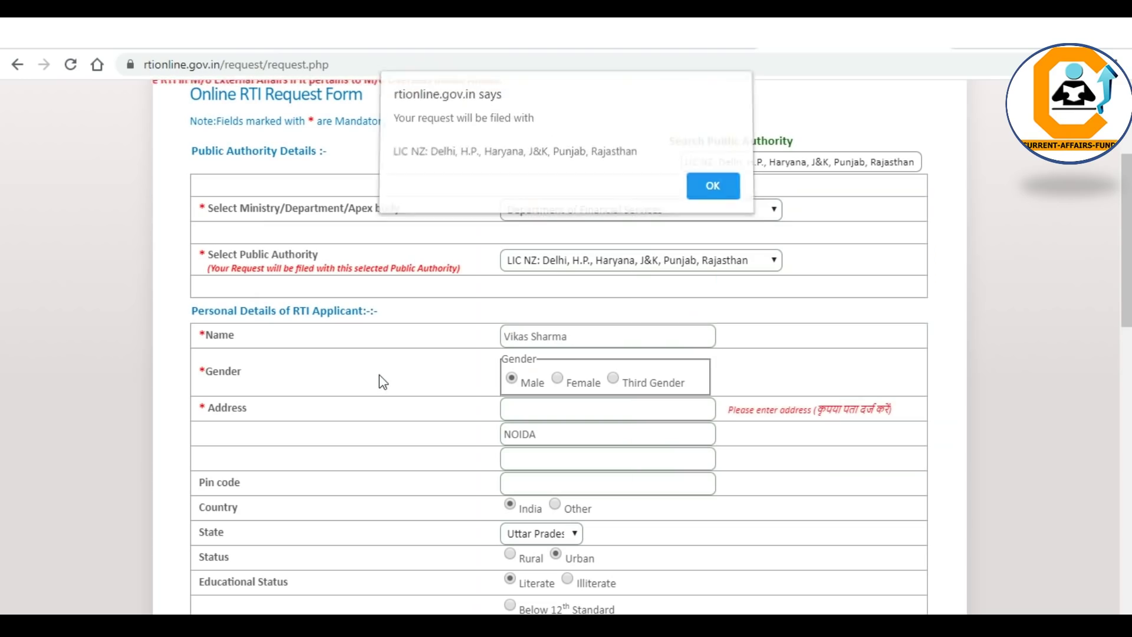
{"action": "key", "text": "Return"}
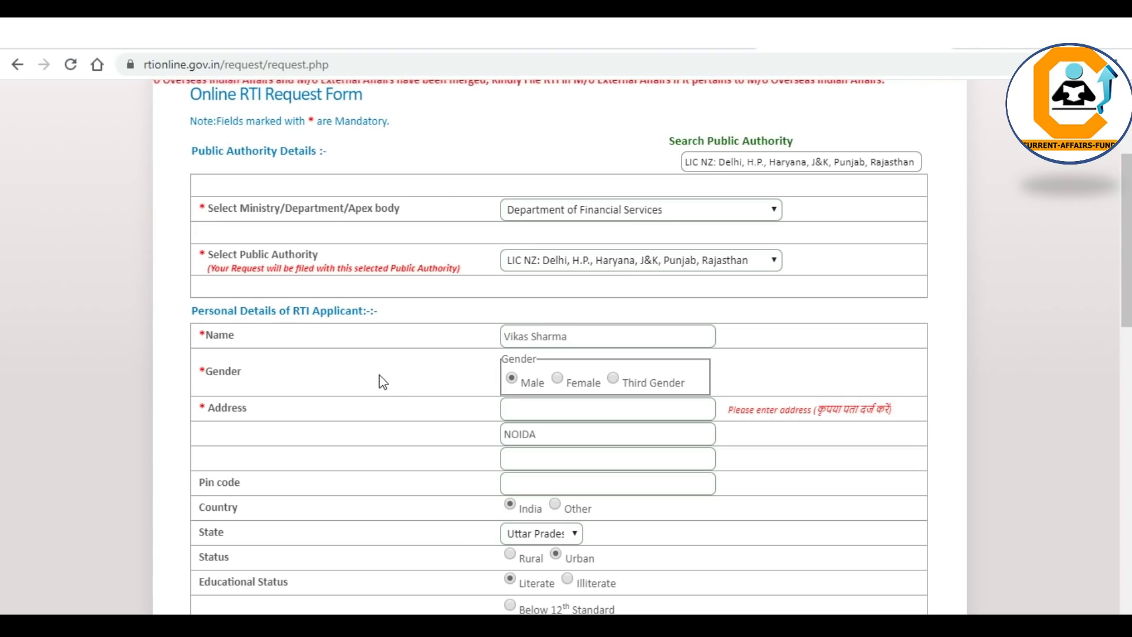
- Review the applicant's personal details, from the address through the e-mail fields, down to the request details section
{"action": "scroll", "coordinate": [382, 382], "scroll_direction": "down", "scroll_amount": 4}
{"action": "scroll", "coordinate": [383, 381], "scroll_direction": "down", "scroll_amount": 1}
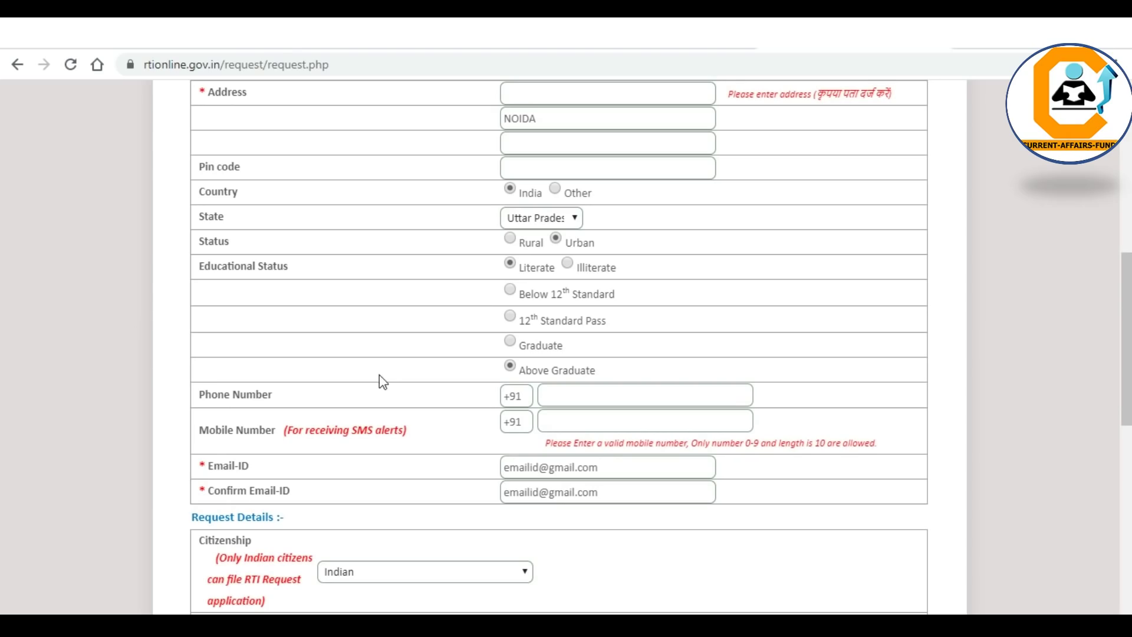
- Answer Yes to whether the applicant is below the poverty line in the request details
{"action": "scroll", "coordinate": [382, 382], "scroll_direction": "down", "scroll_amount": 5}
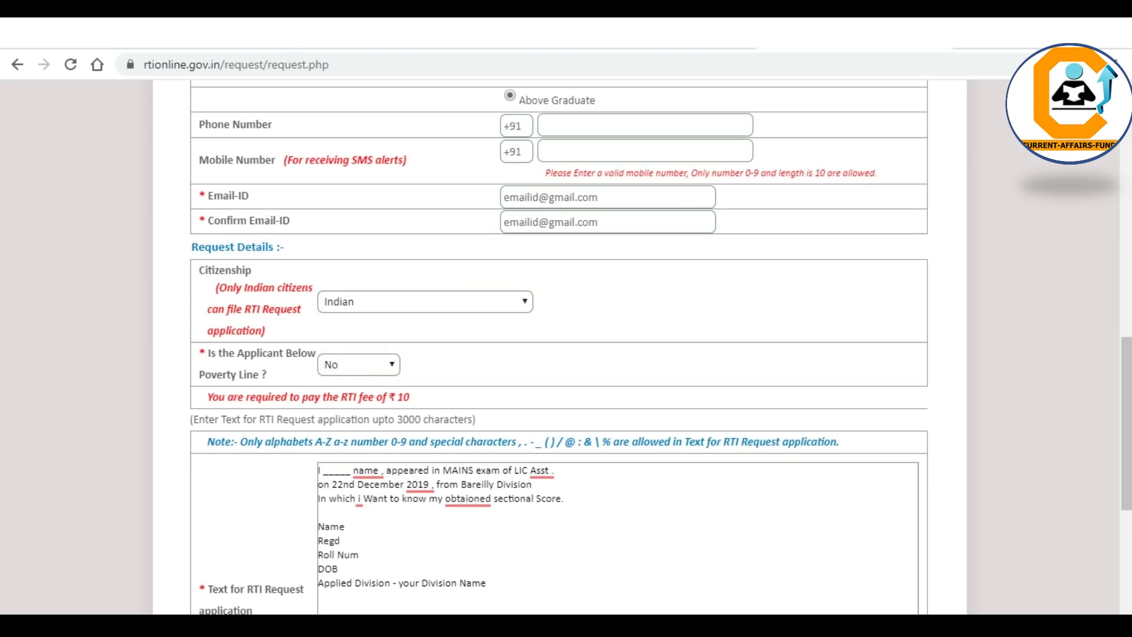
{"action": "left_click", "coordinate": [381, 376]}
{"action": "key", "text": "Down"}
{"action": "key", "text": "Return"}
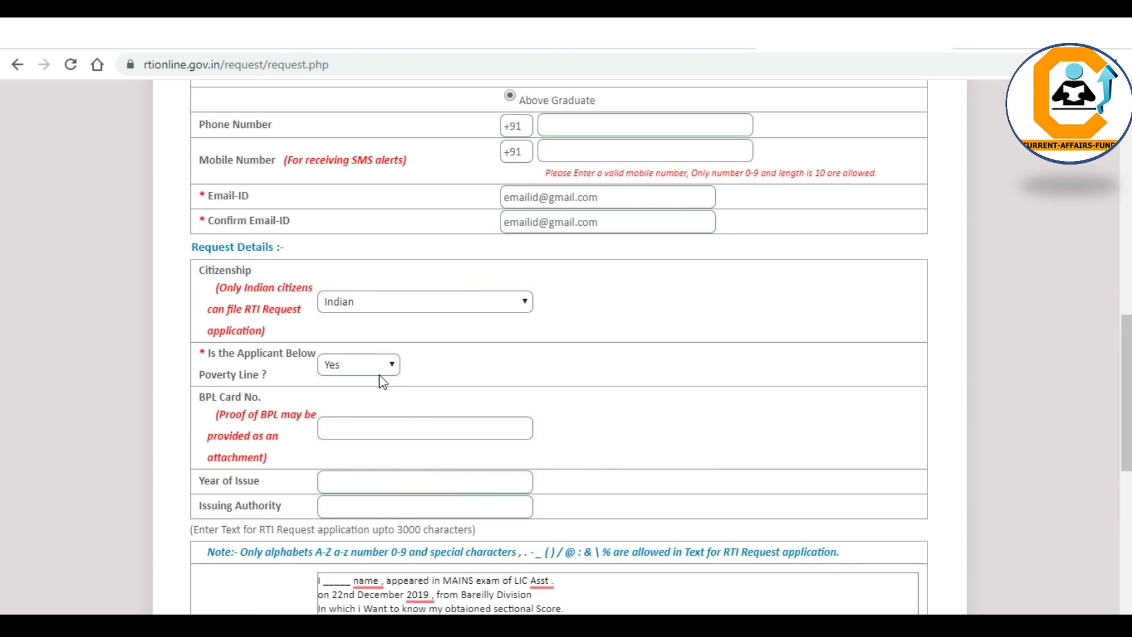
- Set the applicant's below-poverty-line answer to No
{"action": "left_click", "coordinate": [382, 372]}
{"action": "key", "text": "Down"}
{"action": "key", "text": "Return"}
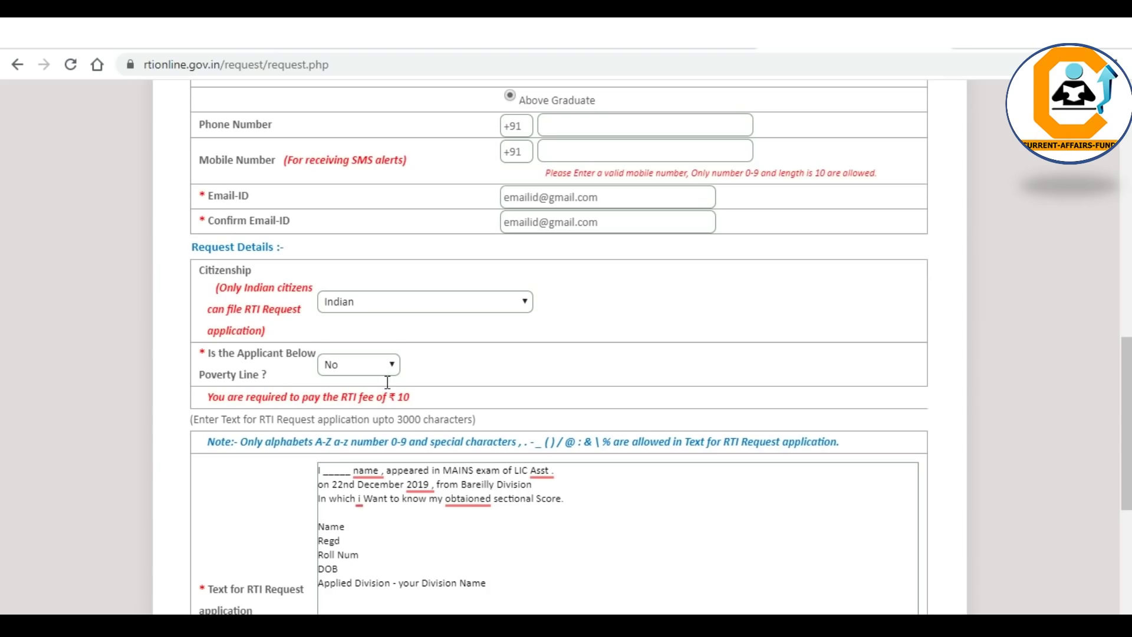
- Review the RTI request application text, followed by the supporting document, security code and payment section of the form
{"action": "scroll", "coordinate": [387, 382], "scroll_direction": "down", "scroll_amount": 3}
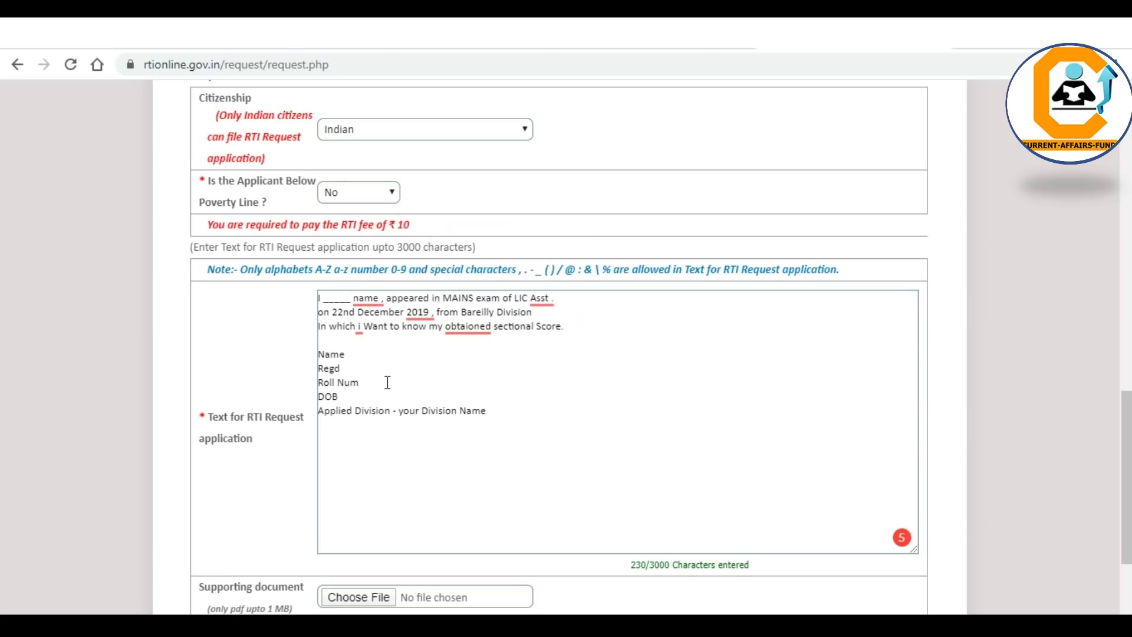
{"action": "left_click", "coordinate": [490, 427]}
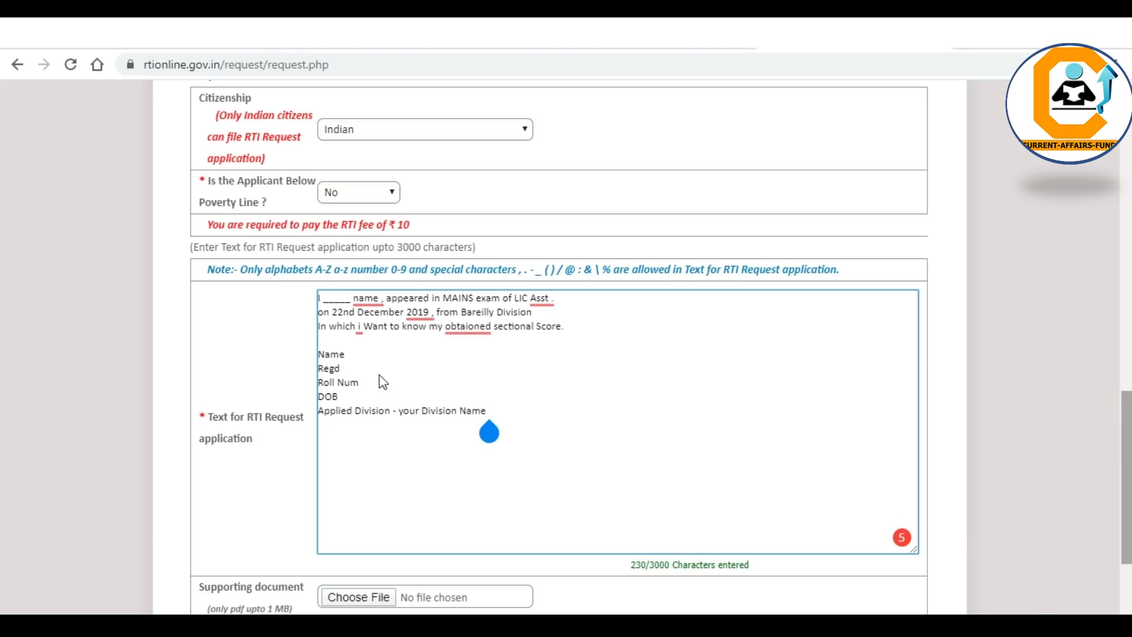
{"action": "scroll", "coordinate": [381, 382], "scroll_direction": "down", "scroll_amount": 2}
{"action": "scroll", "coordinate": [380, 382], "scroll_direction": "down", "scroll_amount": 2}
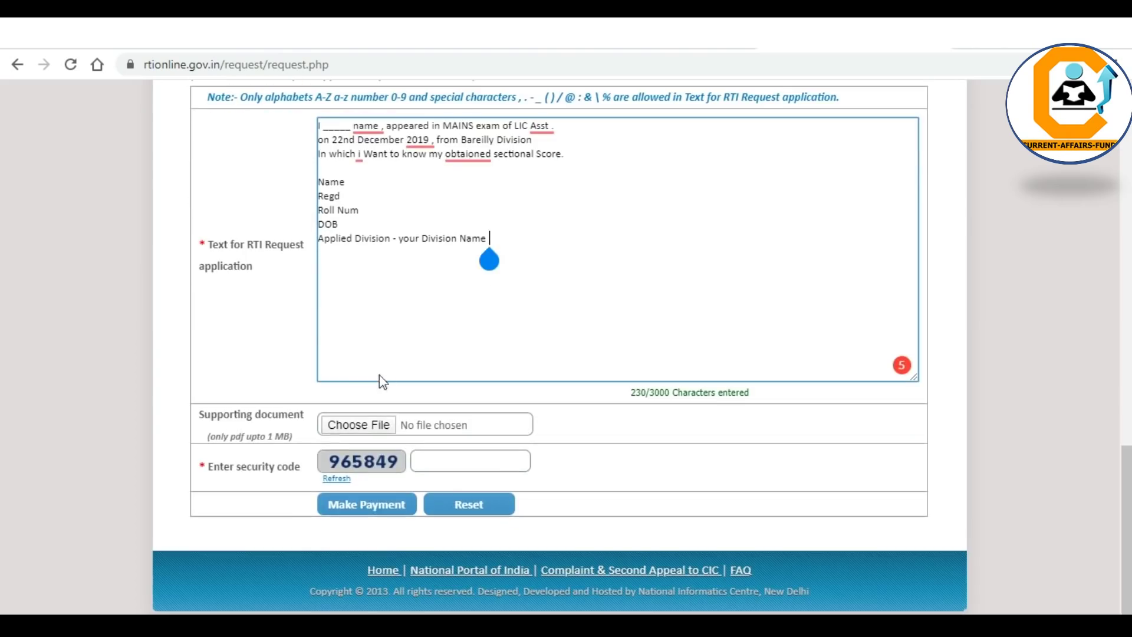